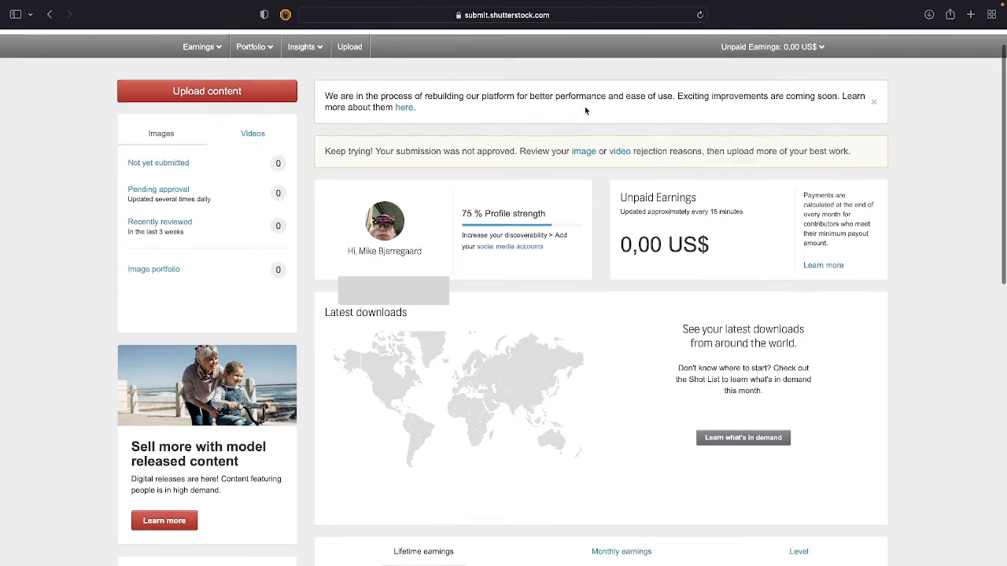
# Open the page for uploading new content from the contributor dashboard.
pyautogui.scroll(1, 584, 110)
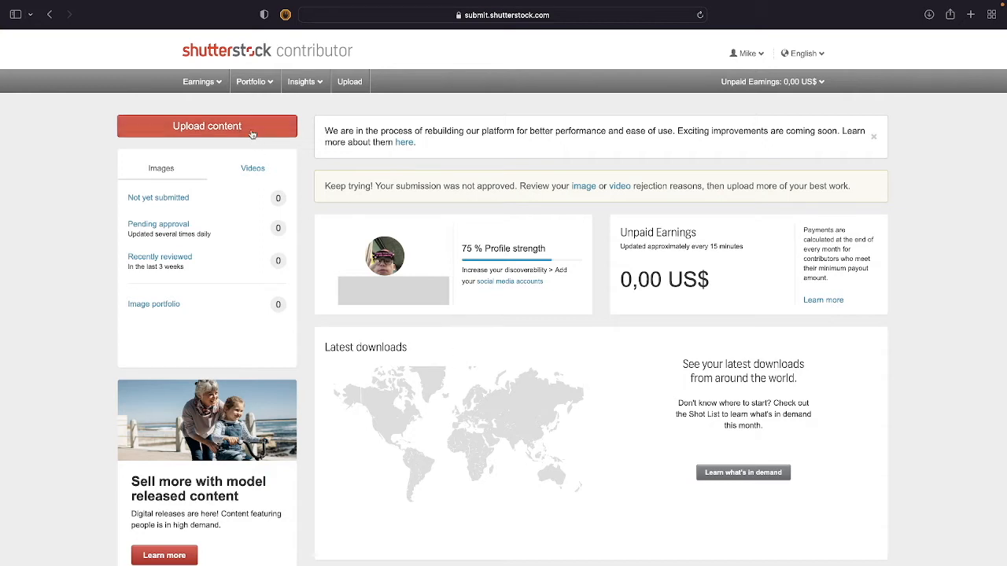
pyautogui.moveTo(212, 95)
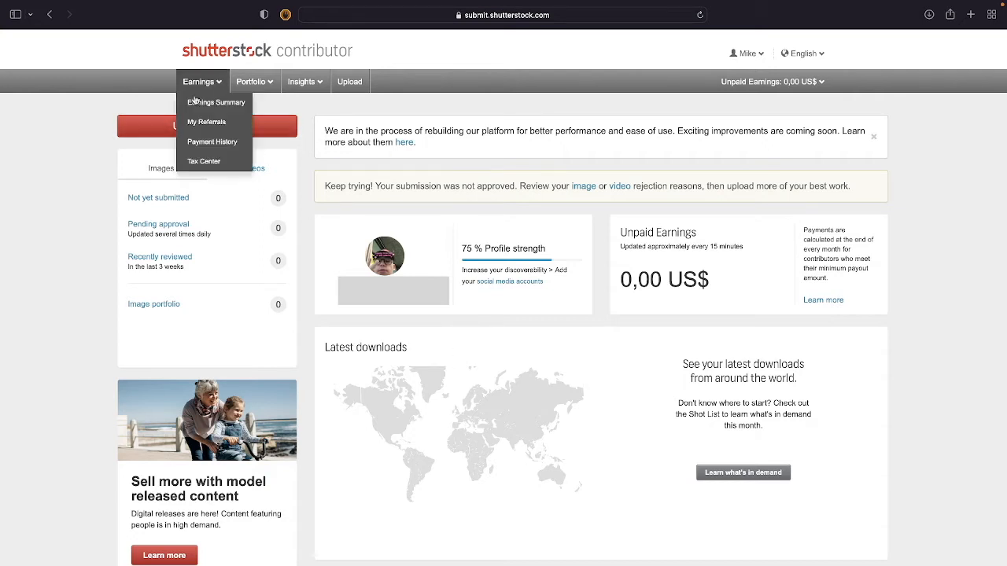
pyautogui.moveTo(181, 96)
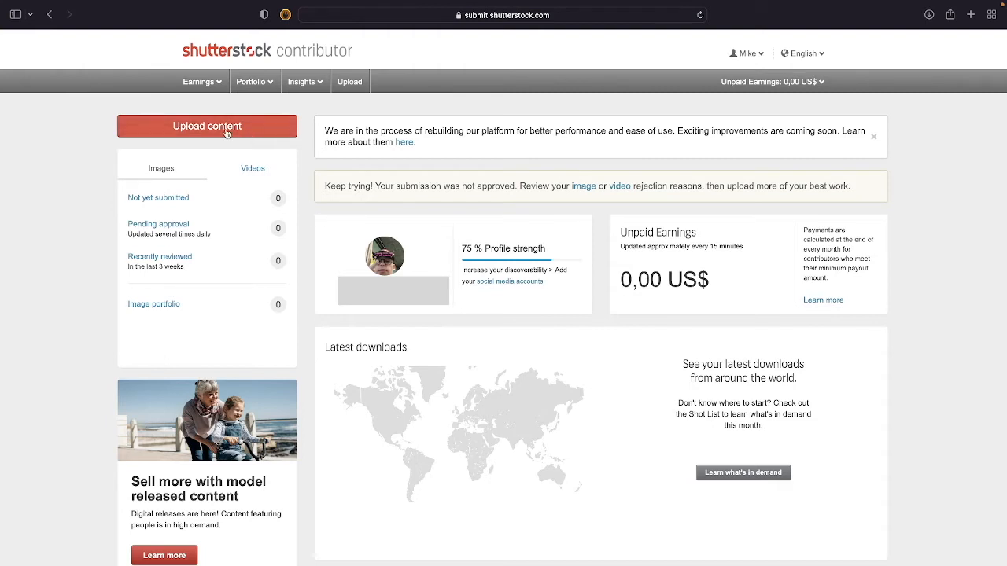
pyautogui.click(202, 127)
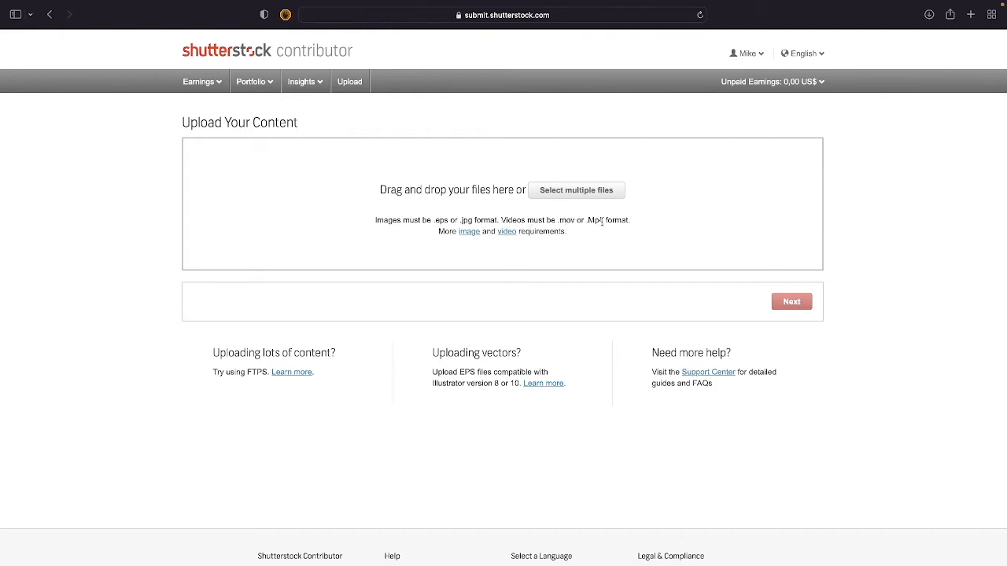
# Read through the technical requirements for images, covering file format, color profile and dimensions, and close the article.
pyautogui.click(475, 232)
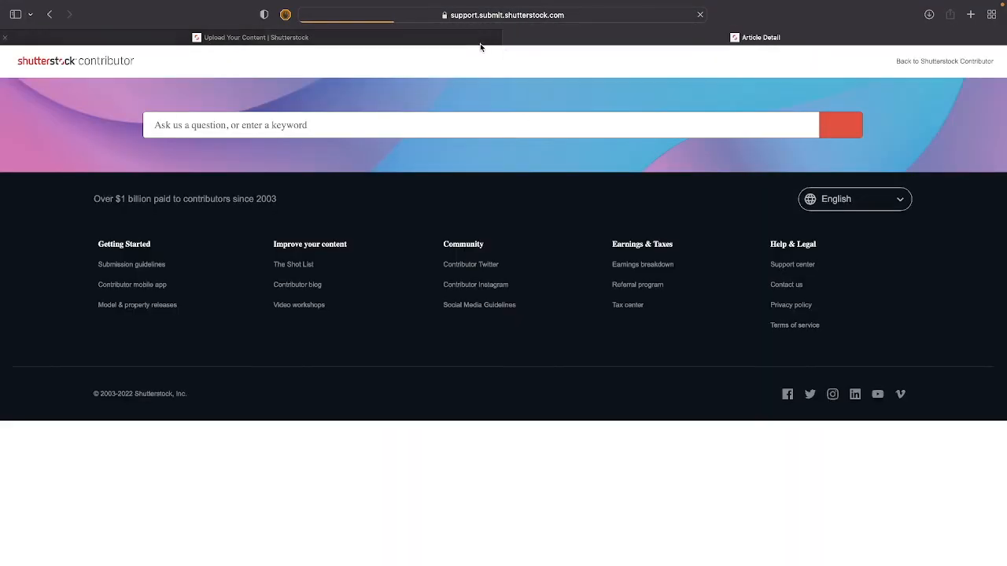
pyautogui.click(482, 40)
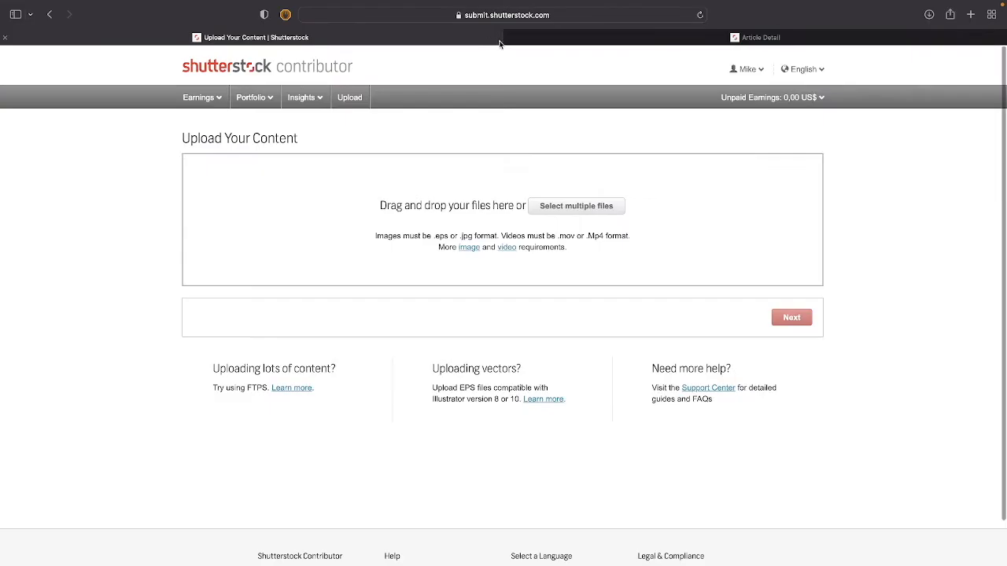
pyautogui.click(544, 39)
pyautogui.scroll(-3, 464, 227)
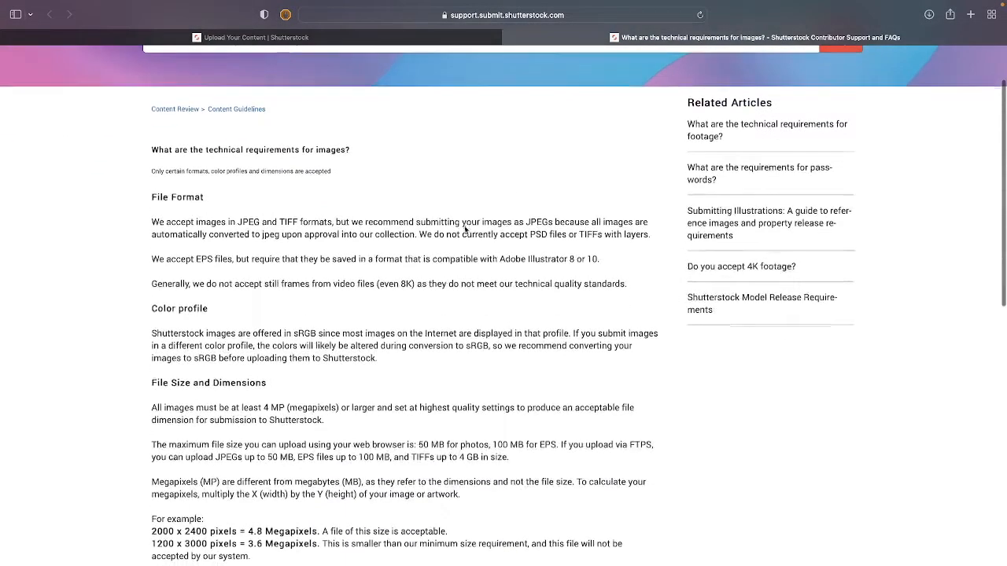
pyautogui.scroll(-15, 464, 228)
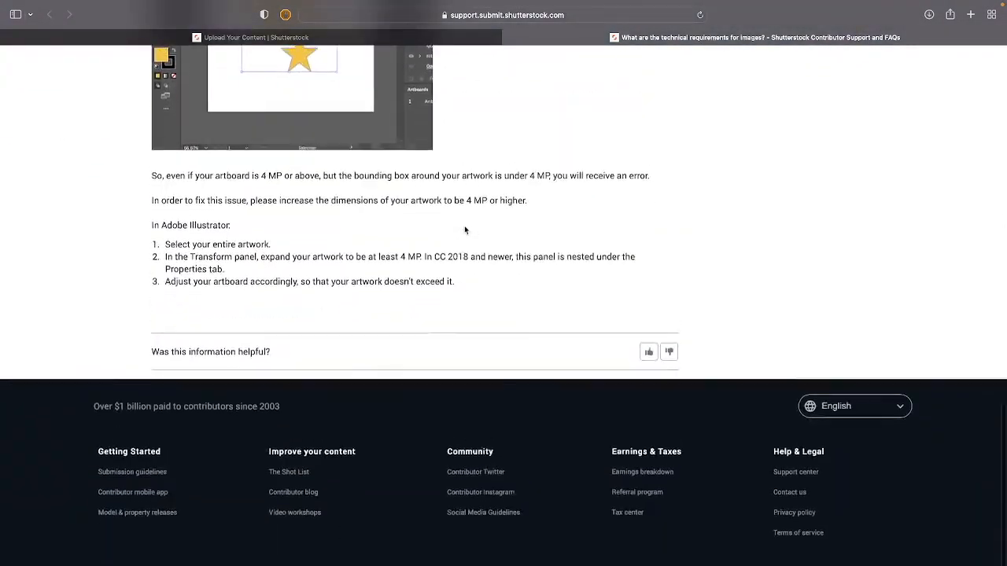
pyautogui.scroll(20, 464, 230)
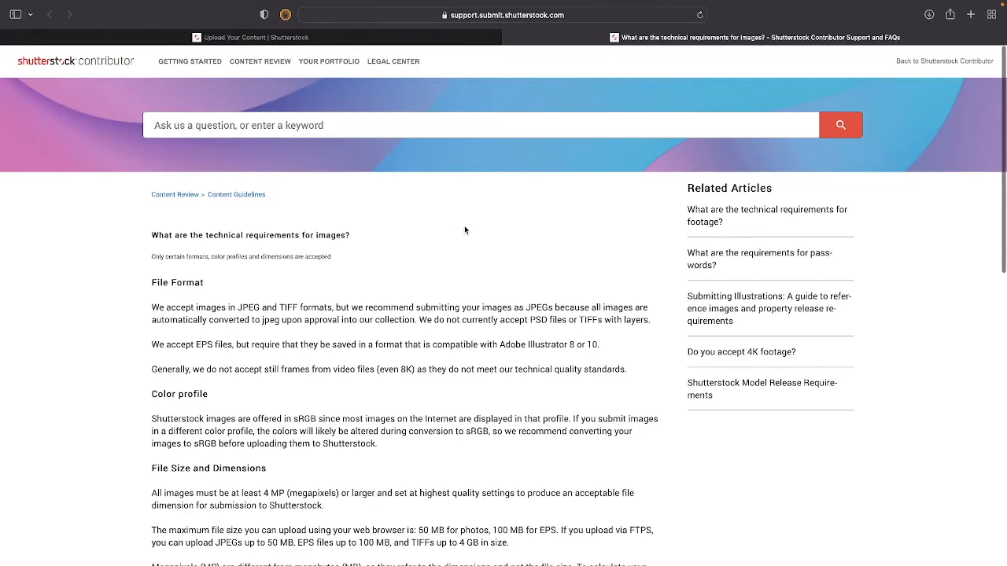
pyautogui.scroll(-5, 417, 361)
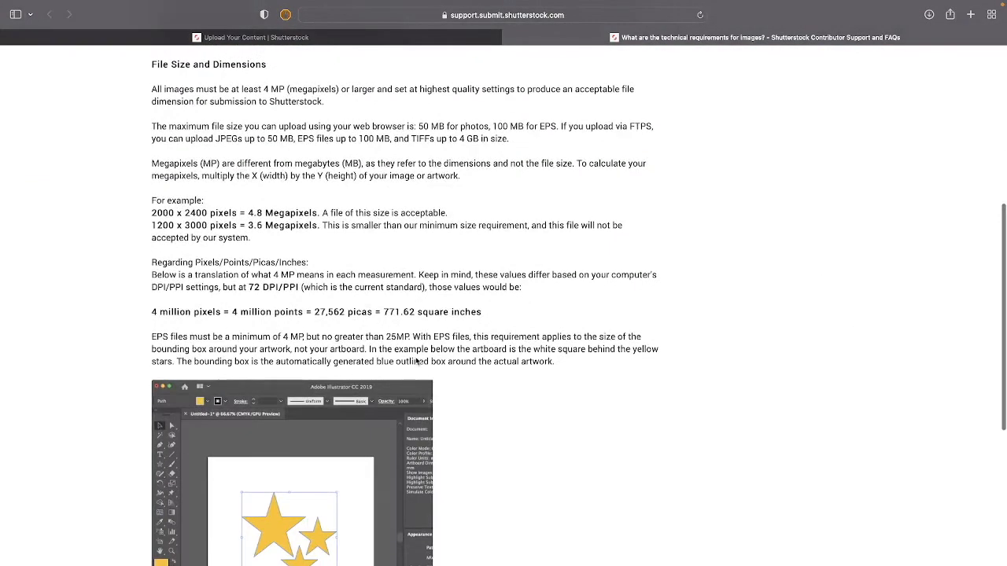
pyautogui.scroll(-5, 417, 361)
pyautogui.scroll(-2, 479, 263)
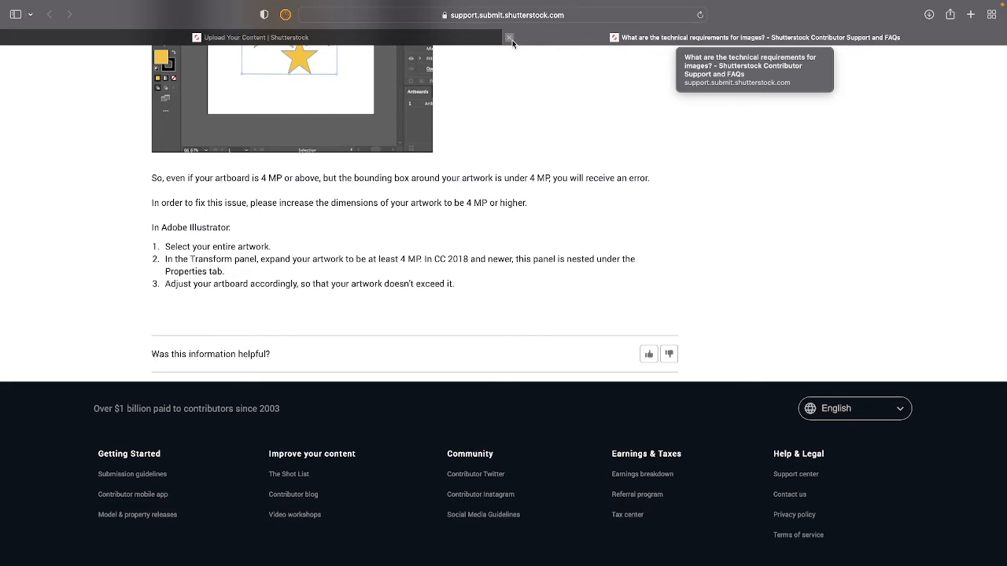
pyautogui.click(509, 38)
# Upload the stadium photo IMG_4280.JPG, continue to content submission and select the photo to show its details.
pyautogui.click(565, 192)
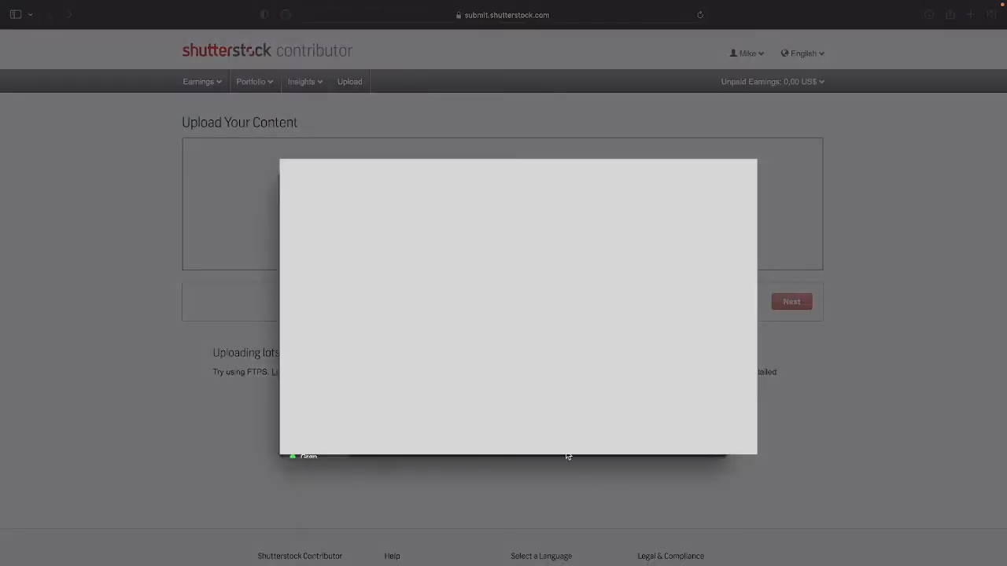
pyautogui.click(884, 564)
pyautogui.moveTo(884, 558); pyautogui.dragTo(555, 413)
pyautogui.press('Return')
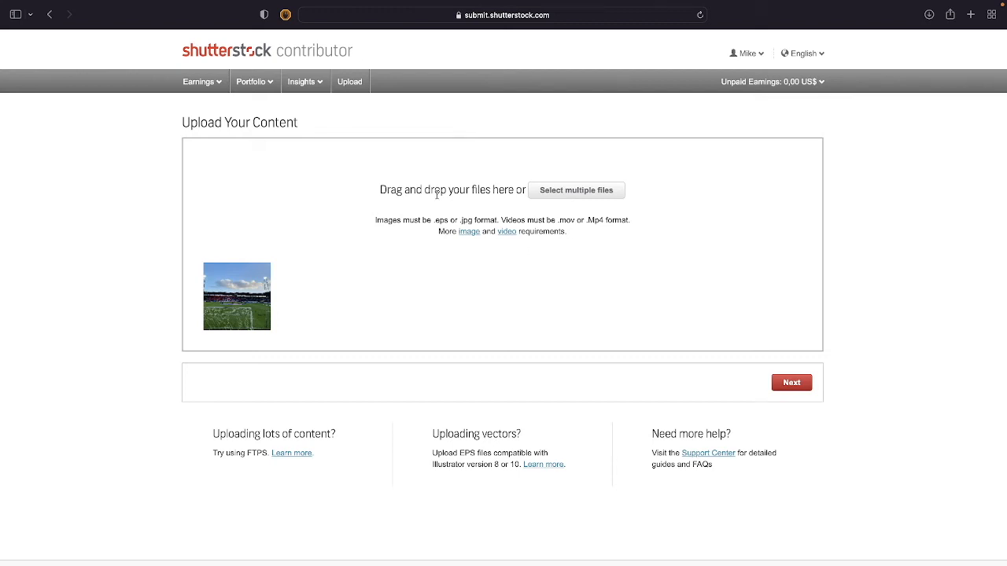
pyautogui.click(790, 384)
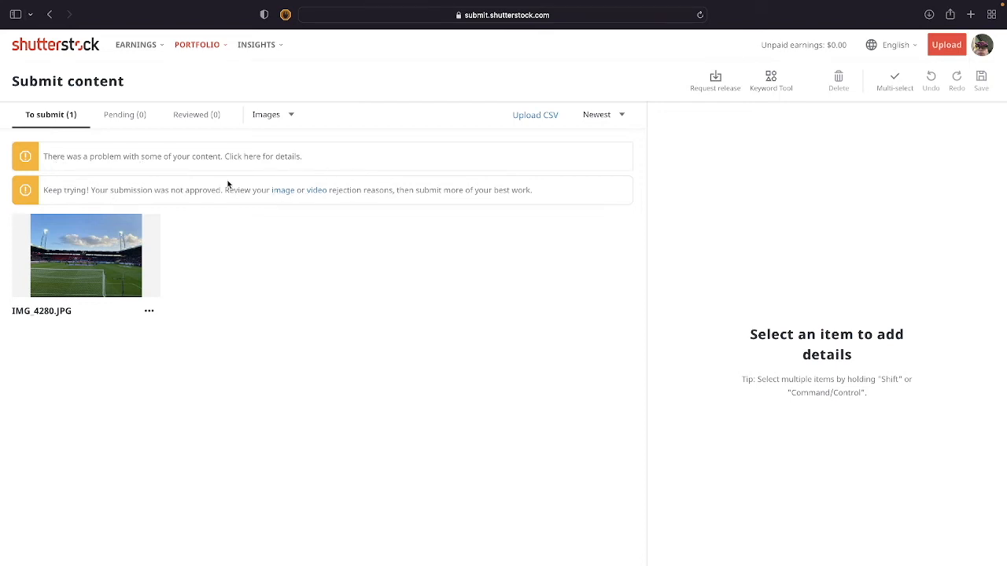
pyautogui.moveTo(106, 294)
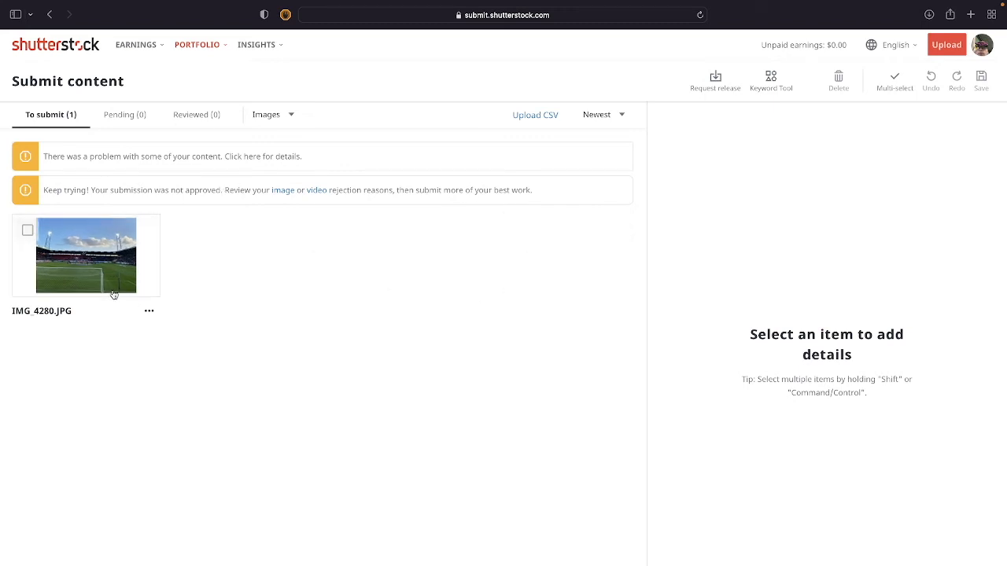
pyautogui.click(101, 278)
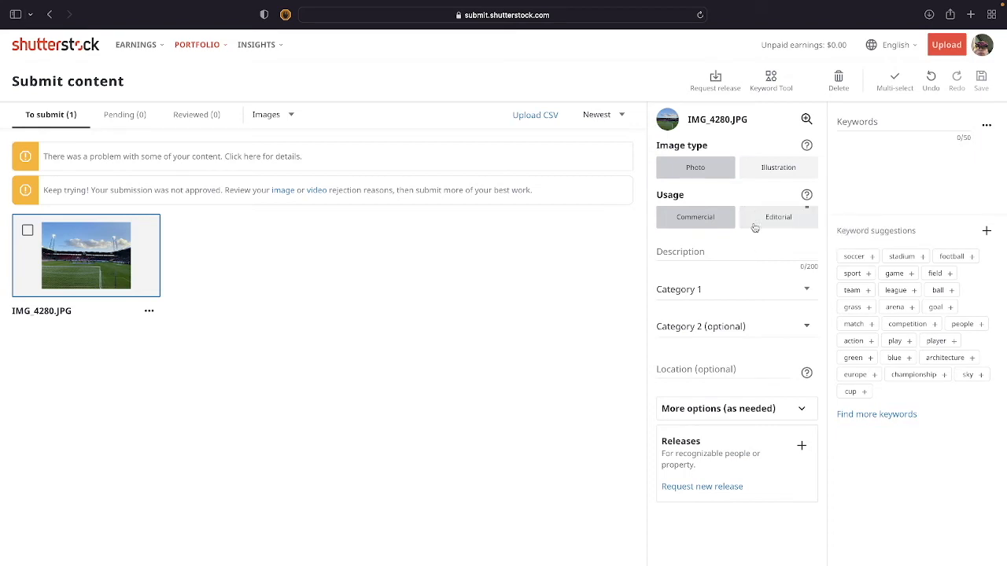
# Try the Editorial usage for the photo and switch it back to Commercial.
pyautogui.click(787, 223)
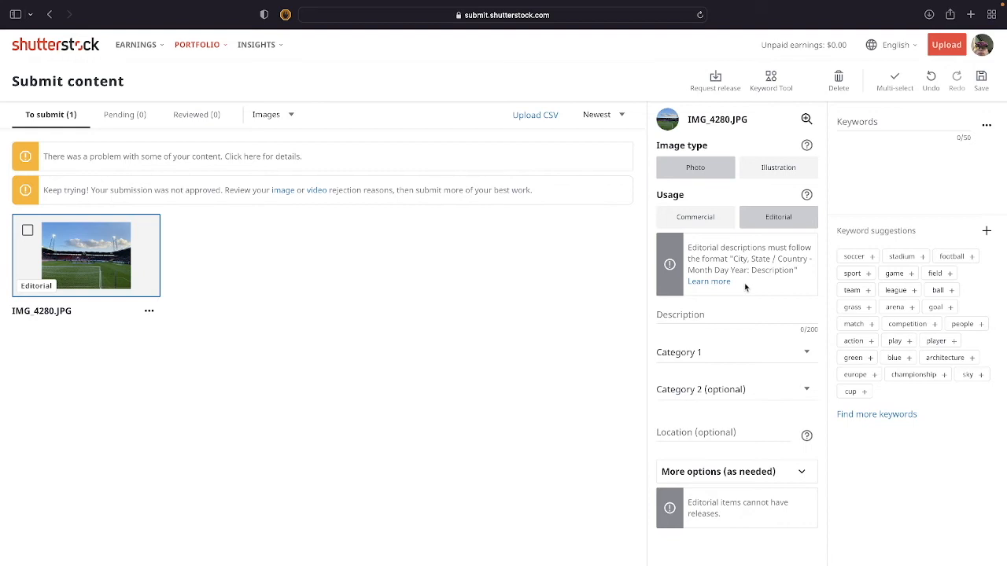
pyautogui.click(719, 226)
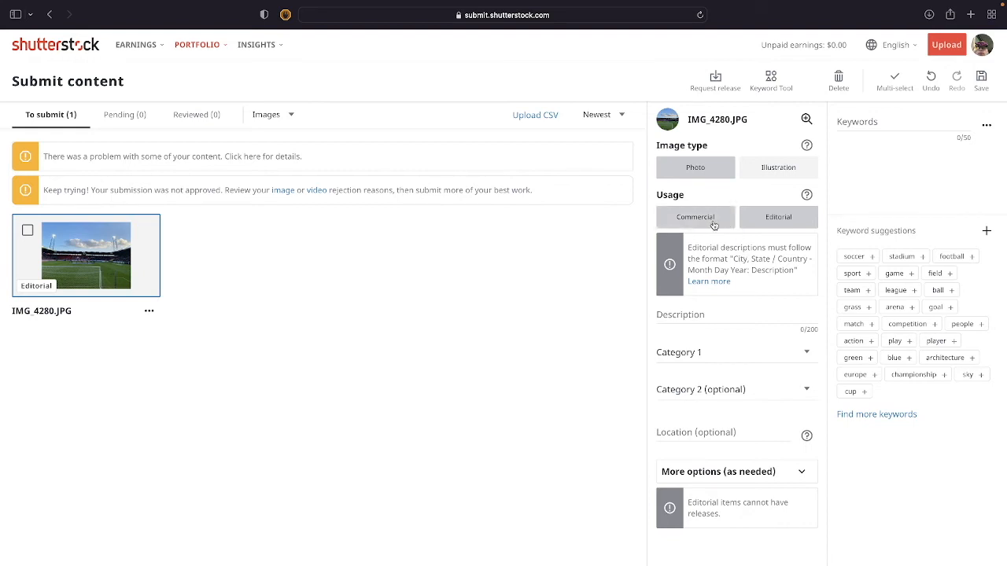
pyautogui.click(713, 223)
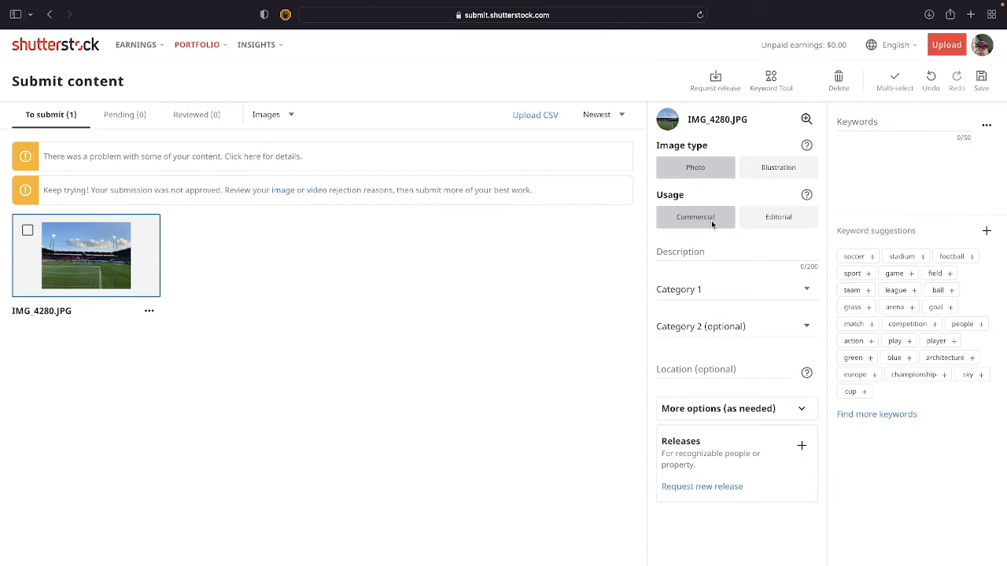
pyautogui.click(681, 251)
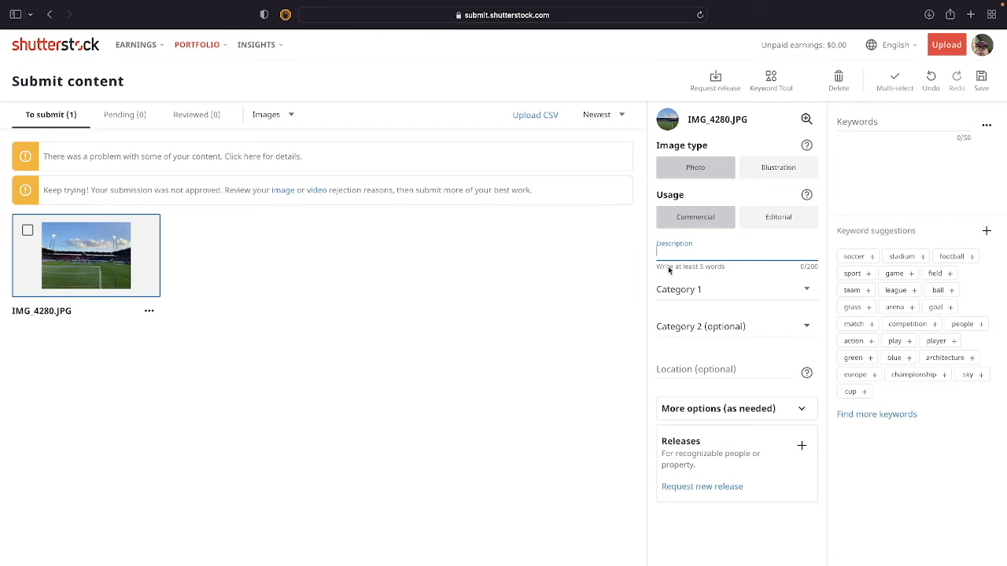
pyautogui.write('Fc midtjylland')
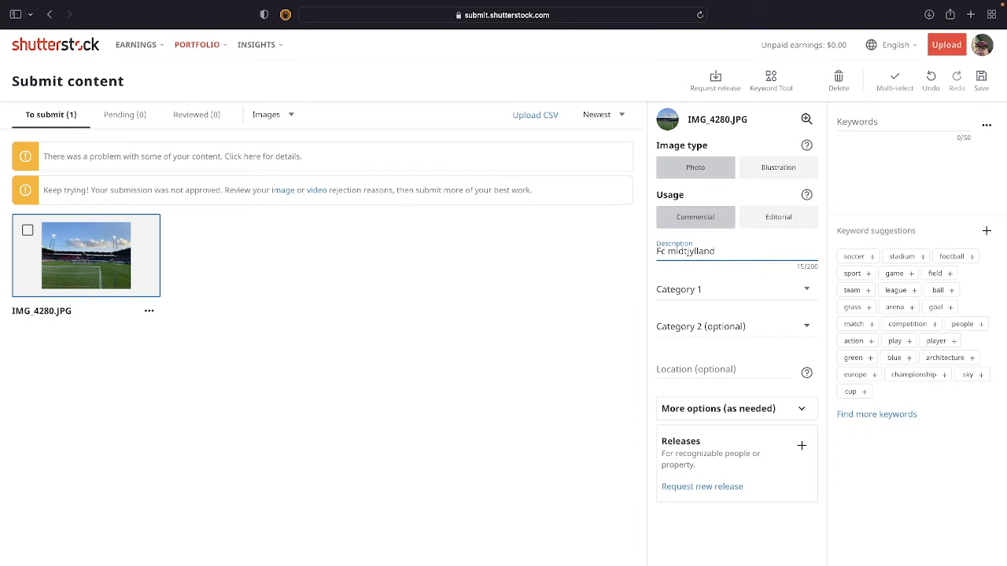
pyautogui.press('BackSpace')
pyautogui.write(', ')
pyautogui.write('soccer')
pyautogui.hotkey('alt', 'BackSpace')
pyautogui.hotkey('alt', 'BackSpace')
pyautogui.hotkey('alt', 'BackSpace')
pyautogui.write('s')
pyautogui.press('BackSpace')
# Enter the description "Soccer match between Lazio and FC Midtjylland" and set Category 1 to Sports/Recreation.
pyautogui.write('Soccer match between Lazio and ')
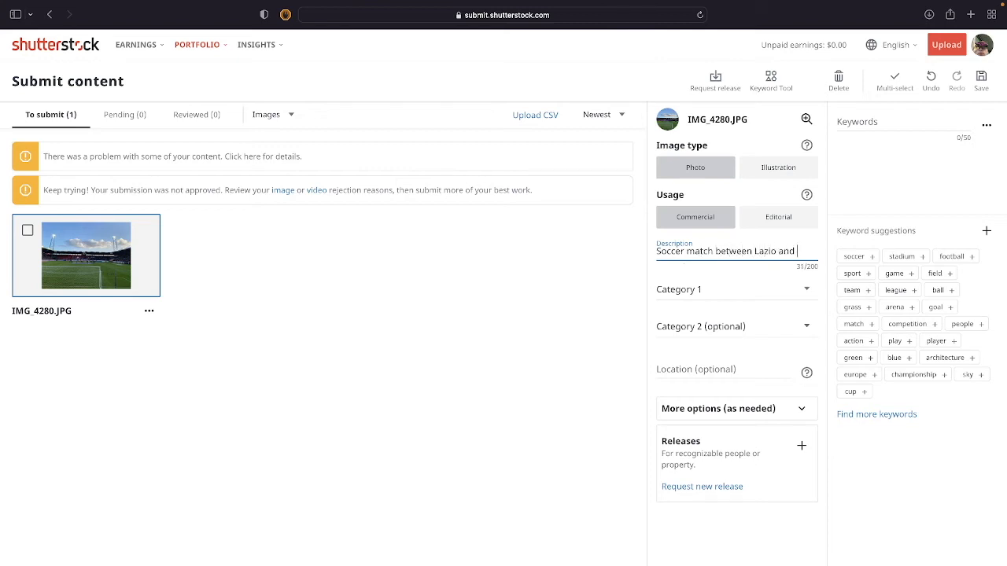
pyautogui.write('FC Midtjylland')
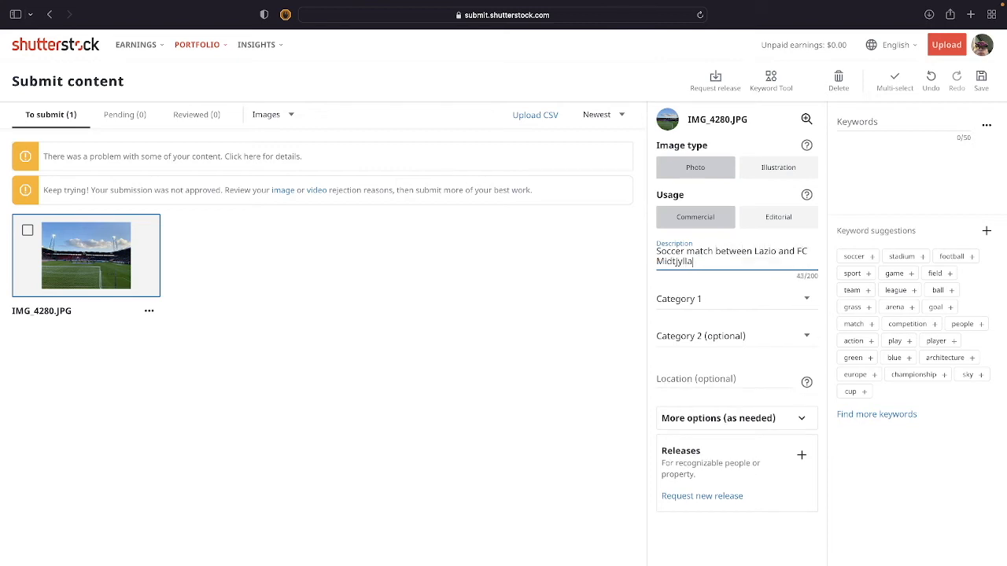
pyautogui.click(692, 306)
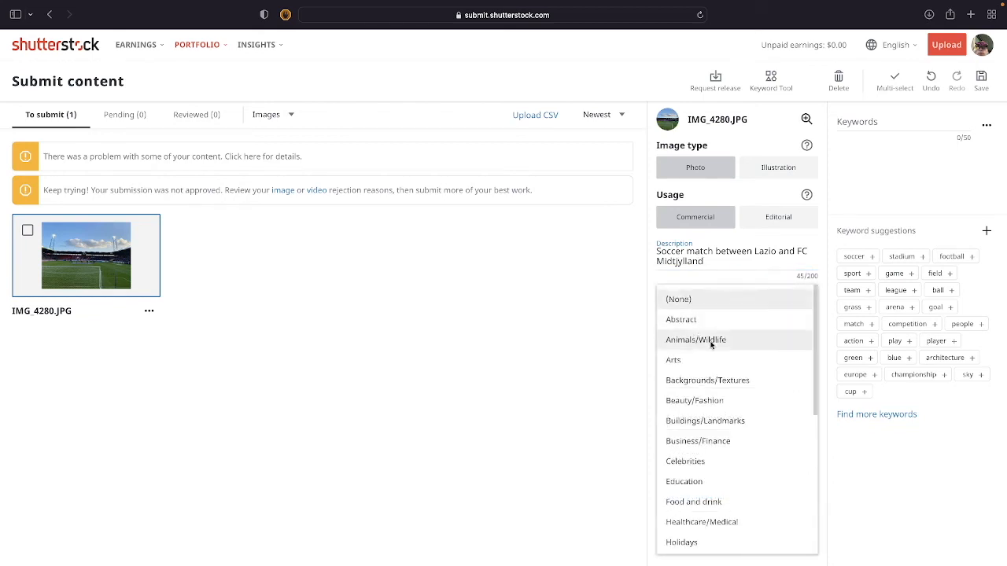
pyautogui.scroll(-1, 710, 342)
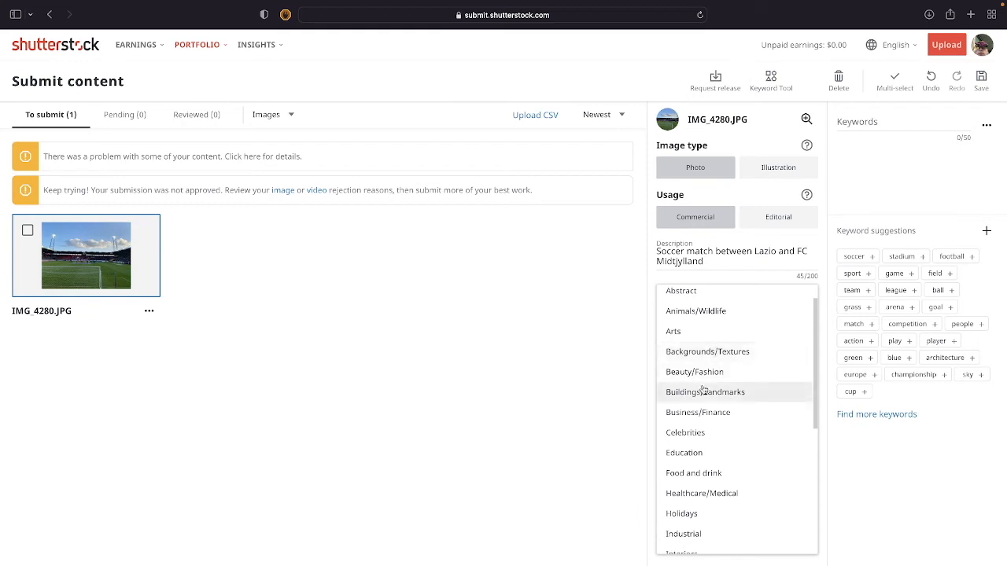
pyautogui.scroll(-3, 700, 389)
pyautogui.scroll(-8, 689, 472)
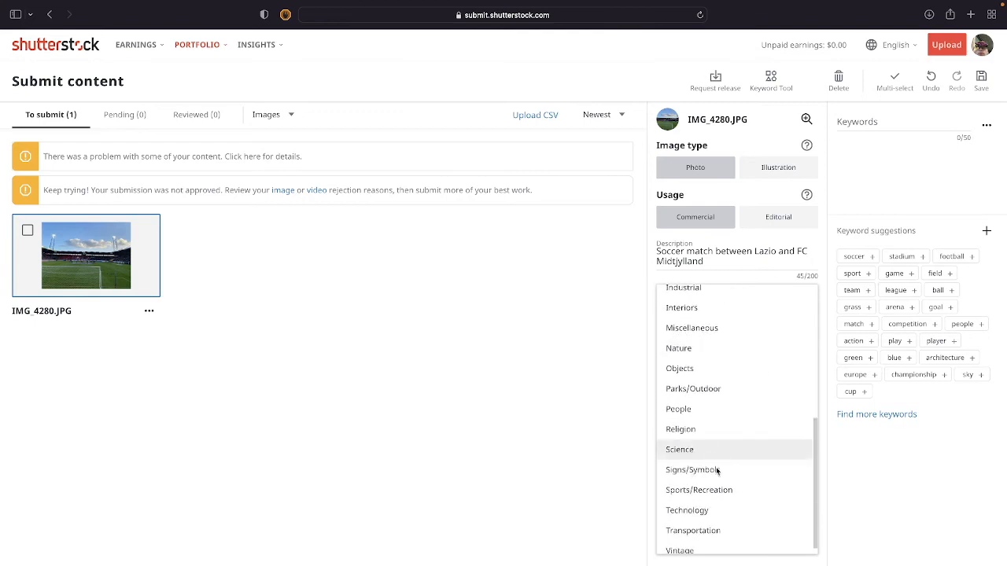
pyautogui.scroll(-1, 724, 519)
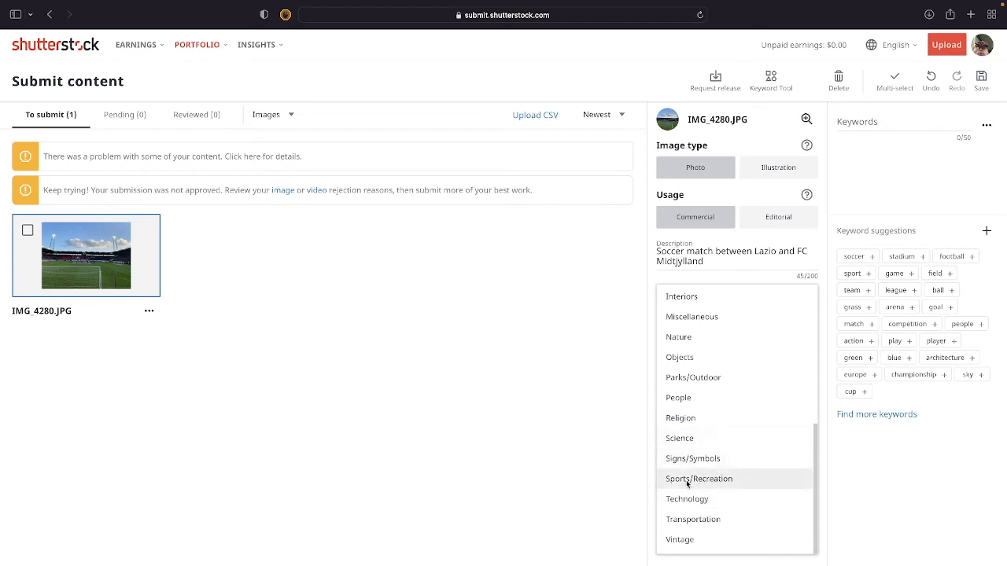
pyautogui.click(721, 480)
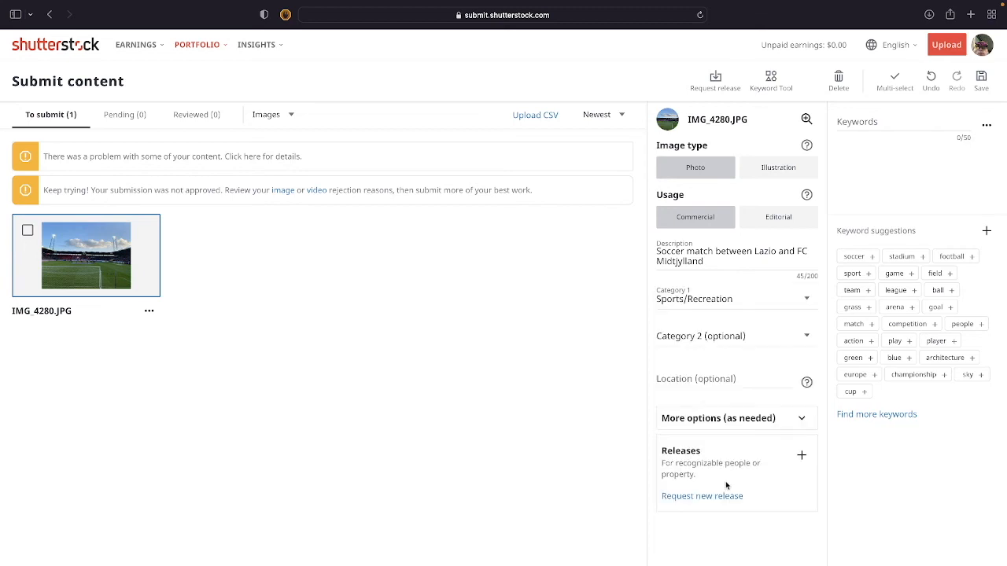
# Set the photo's optional second category to Parks/Outdoor.
pyautogui.click(710, 337)
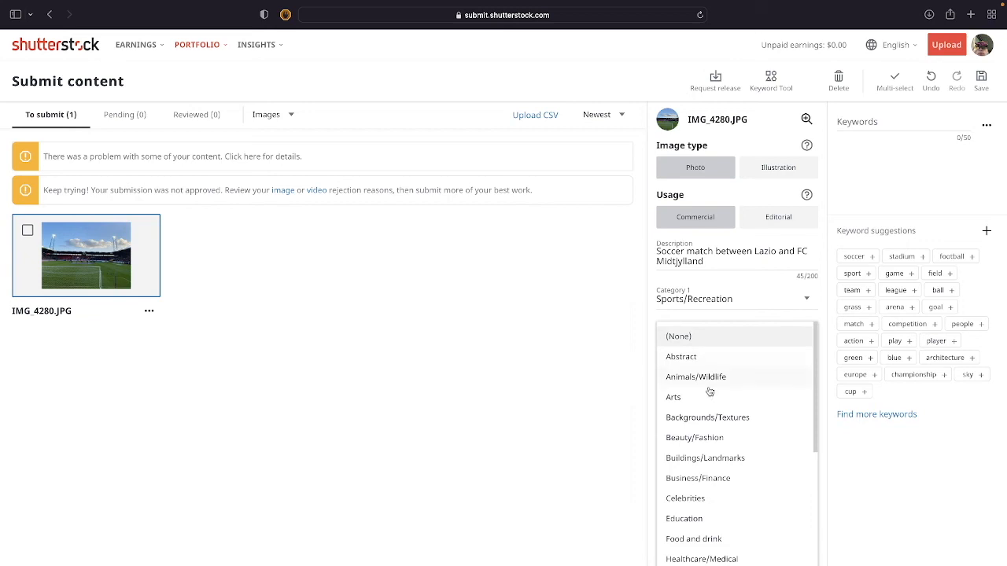
pyautogui.scroll(-1, 708, 391)
pyautogui.scroll(-5, 707, 396)
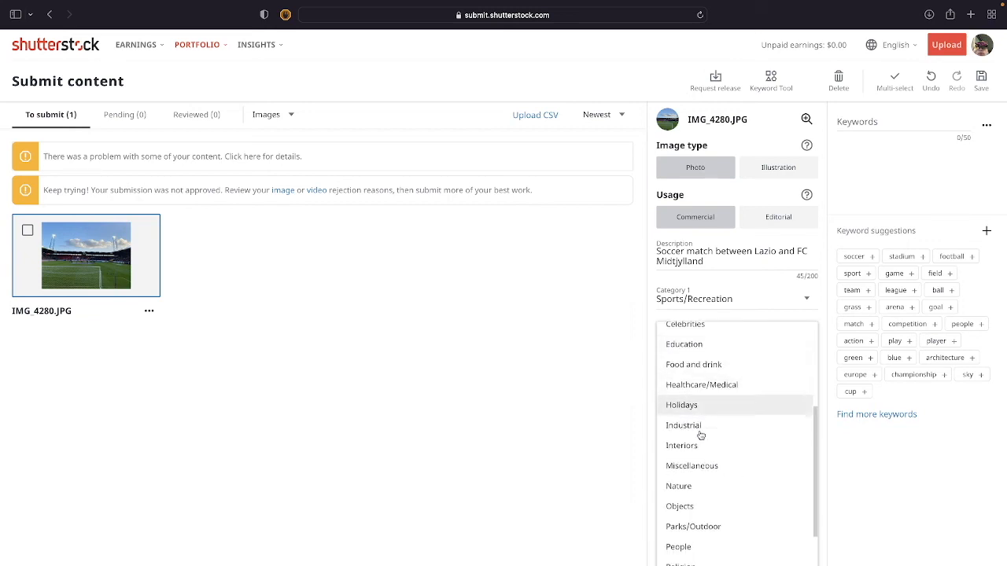
pyautogui.scroll(-3, 700, 433)
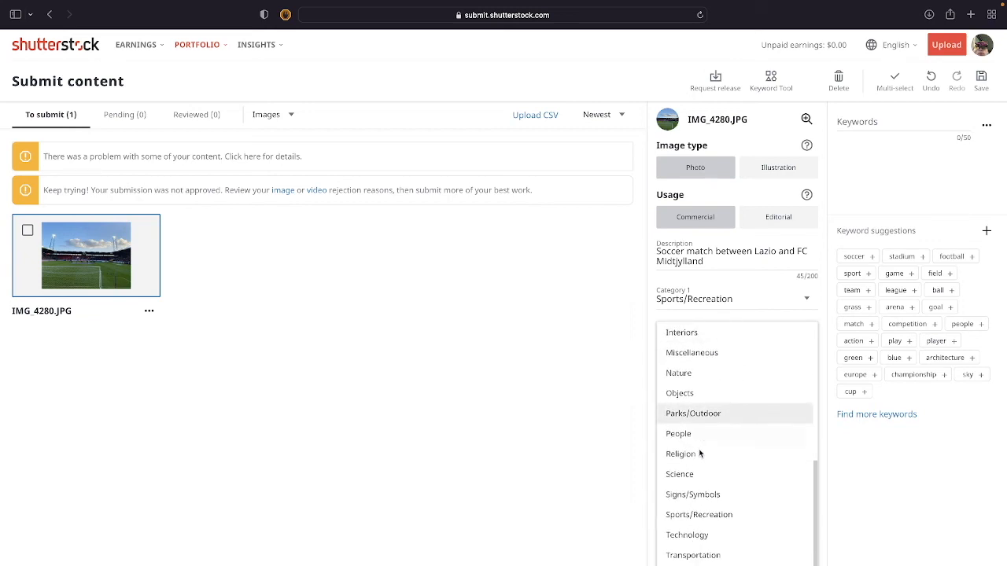
pyautogui.scroll(2, 715, 414)
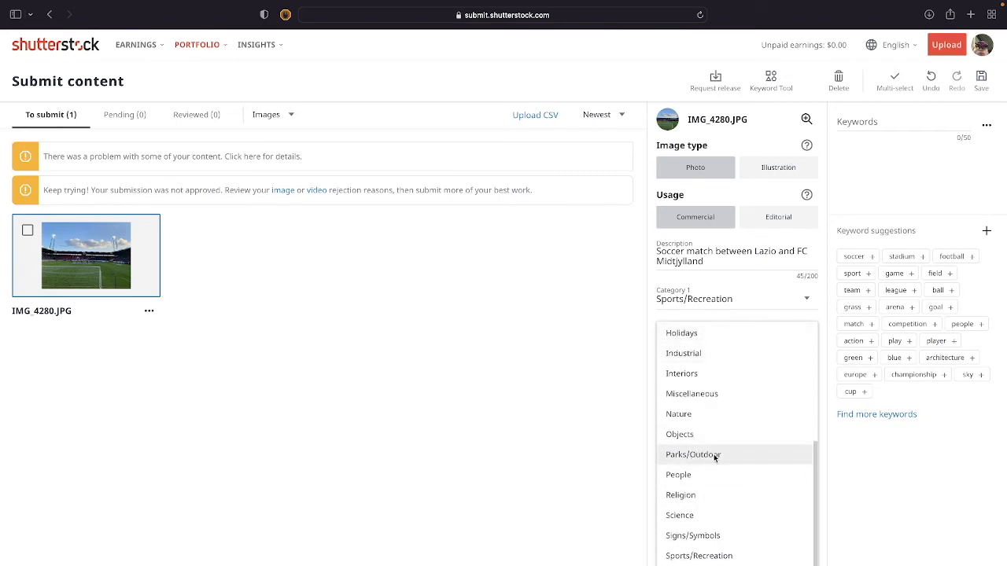
pyautogui.click(713, 457)
# Set the photo's location to the suggested Herning, Denmark and expand the additional options.
pyautogui.click(713, 381)
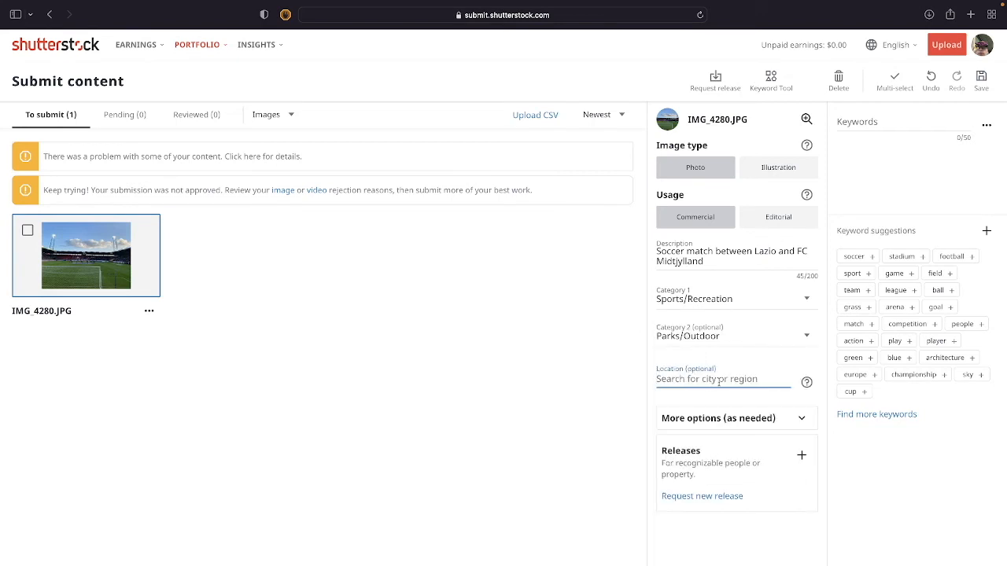
pyautogui.write('Herning')
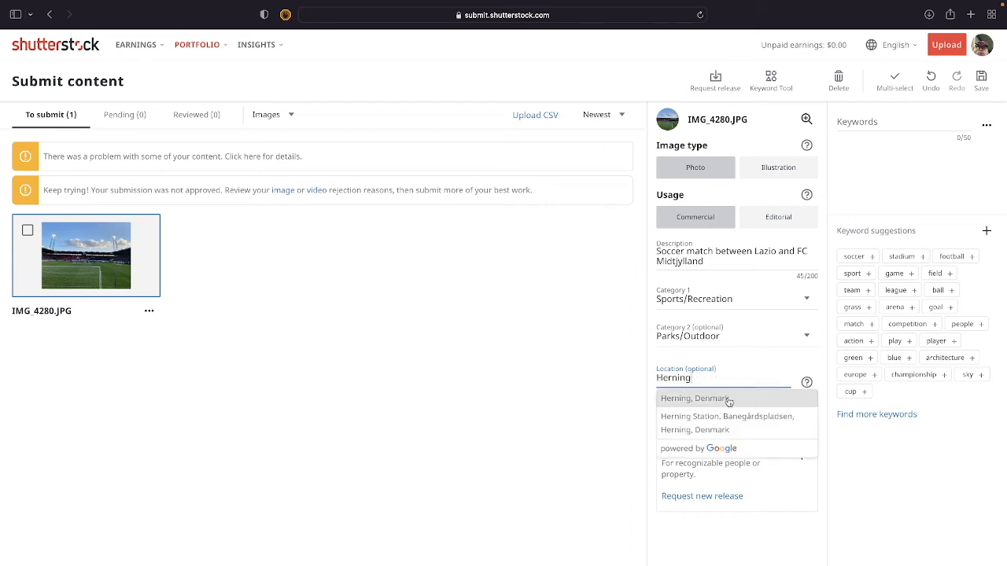
pyautogui.click(729, 403)
pyautogui.click(792, 425)
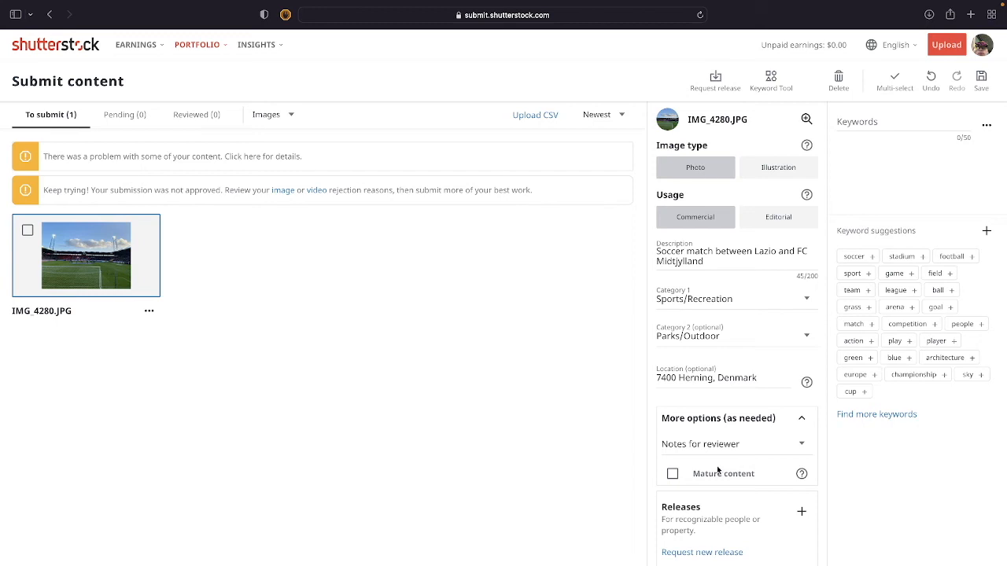
# Try flagging the photo as mature content and clear the flag again.
pyautogui.click(673, 475)
pyautogui.click(672, 474)
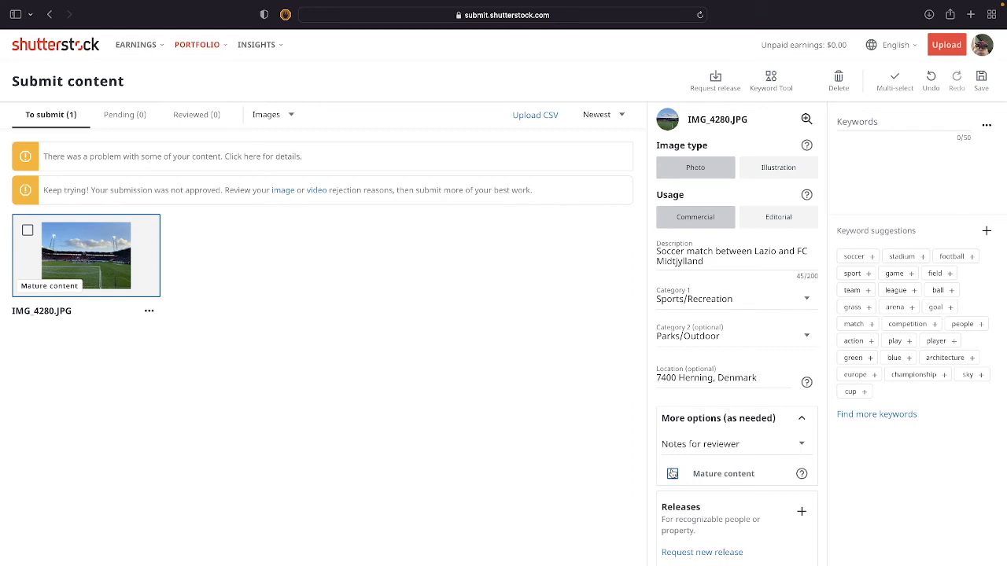
pyautogui.click(673, 474)
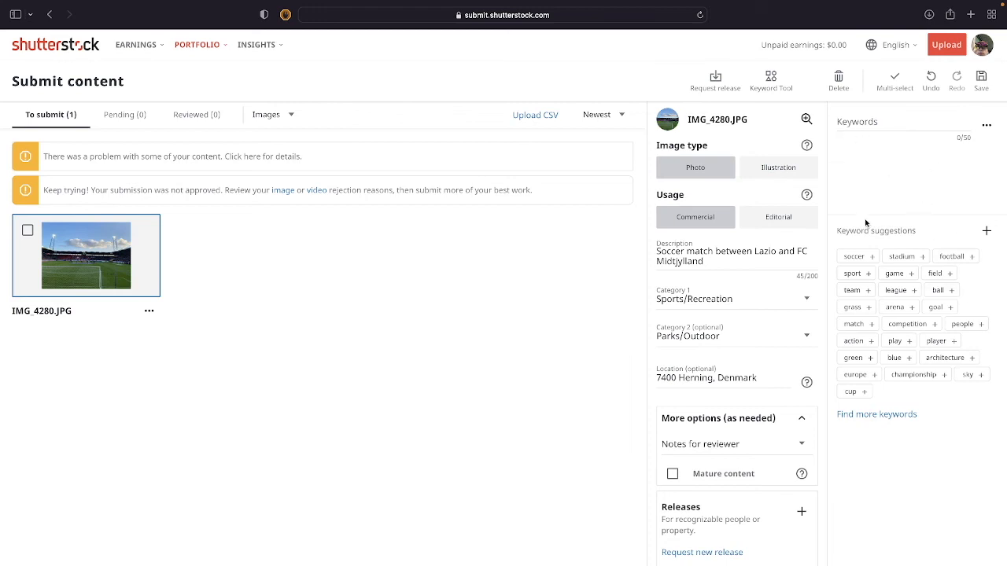
# Add the suggested keywords soccer, stadium, football, sport, ball, league, team and goal to the photo.
pyautogui.click(901, 126)
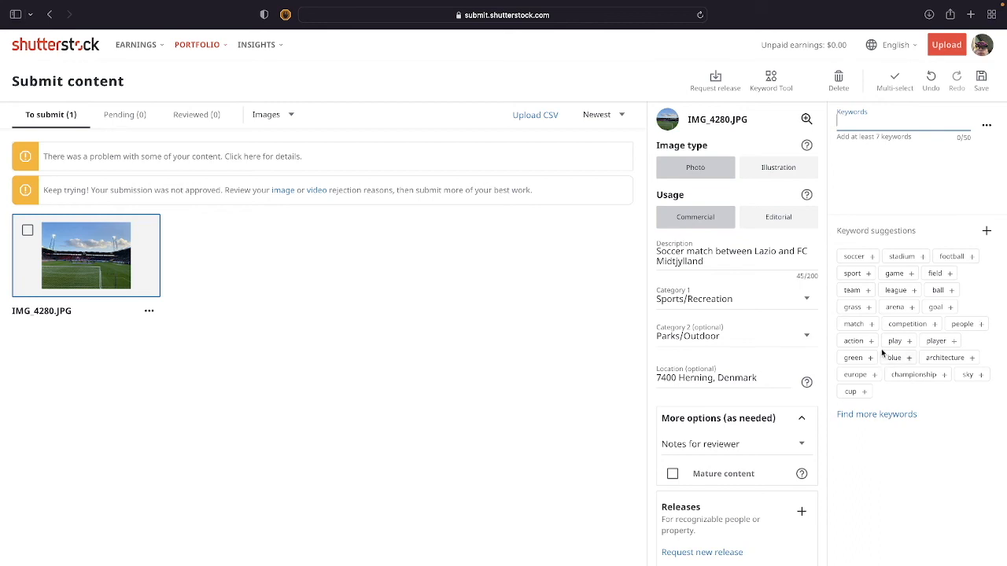
pyautogui.click(855, 257)
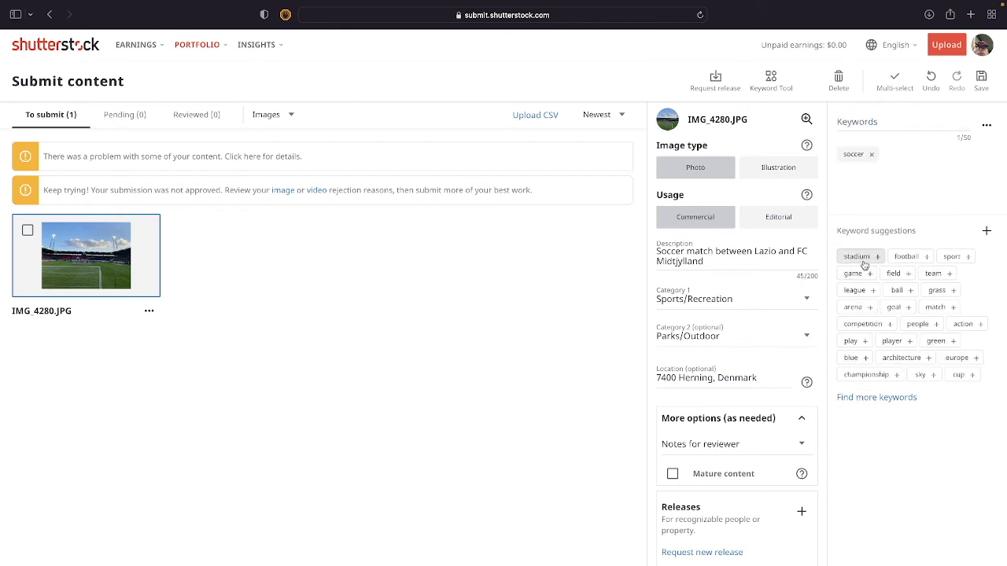
pyautogui.click(863, 260)
pyautogui.click(865, 261)
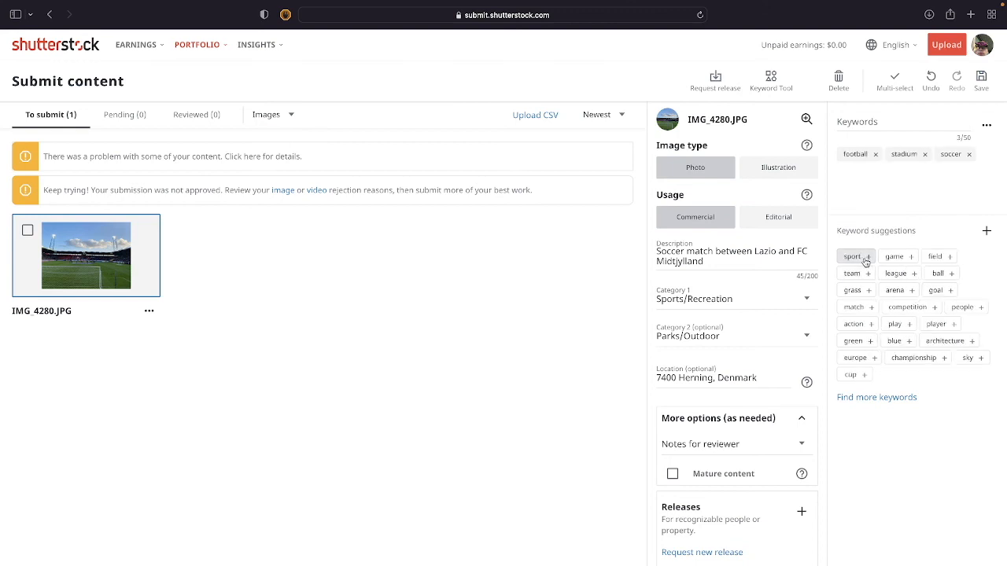
pyautogui.click(864, 261)
pyautogui.click(895, 273)
pyautogui.click(855, 274)
pyautogui.click(934, 257)
pyautogui.click(890, 273)
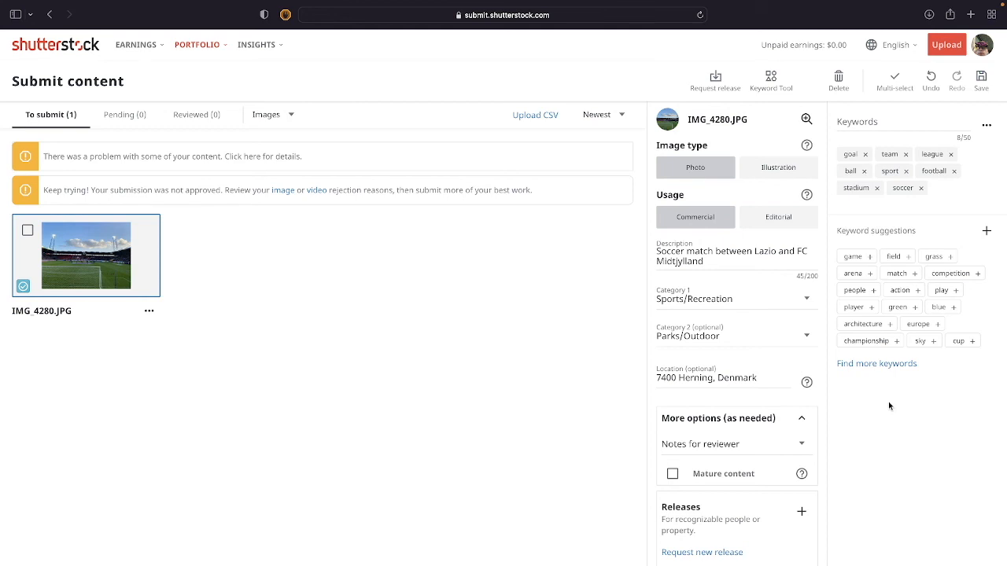
# Add the suggested keywords sky, blue, game, field, grass, arena, match, competition and people.
pyautogui.click(920, 341)
pyautogui.click(939, 307)
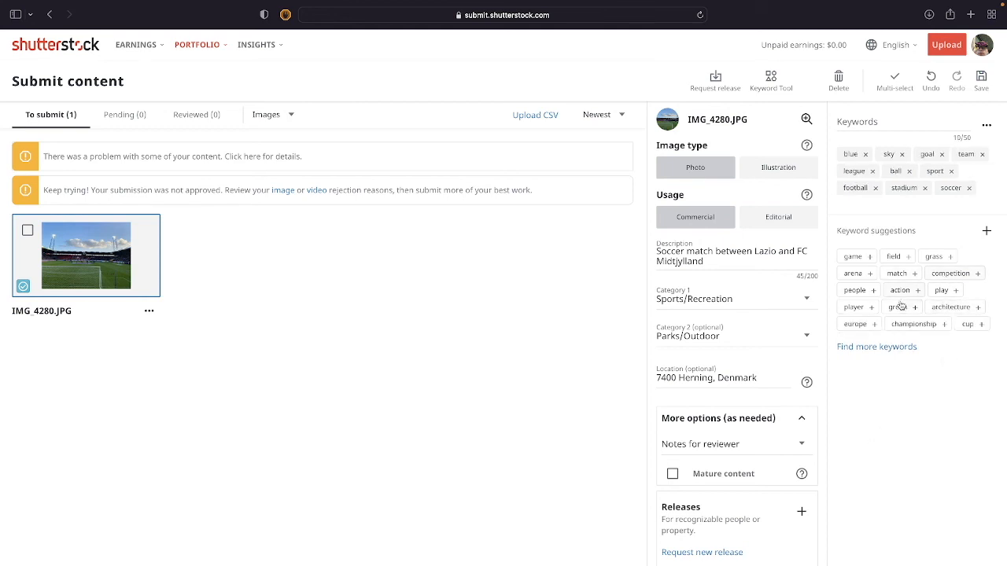
pyautogui.click(856, 258)
pyautogui.click(858, 266)
pyautogui.click(858, 266)
pyautogui.click(857, 268)
pyautogui.click(854, 284)
pyautogui.click(855, 286)
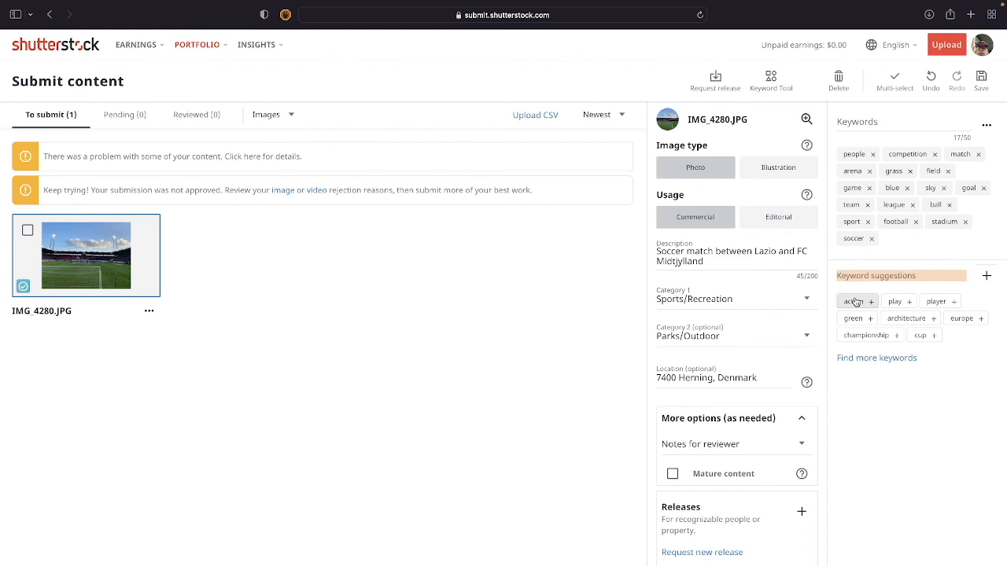
# Add the remaining suggested keywords action, play, player, green, architecture, europe, championship and cup.
pyautogui.click(853, 301)
pyautogui.click(853, 302)
pyautogui.click(853, 302)
pyautogui.click(853, 302)
pyautogui.click(854, 326)
pyautogui.click(853, 319)
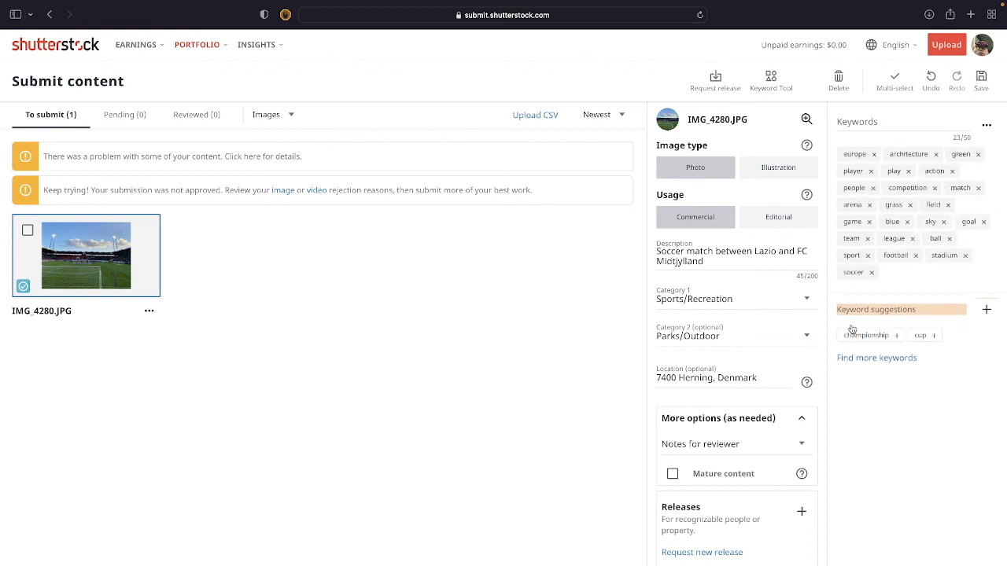
pyautogui.click(856, 323)
pyautogui.click(851, 337)
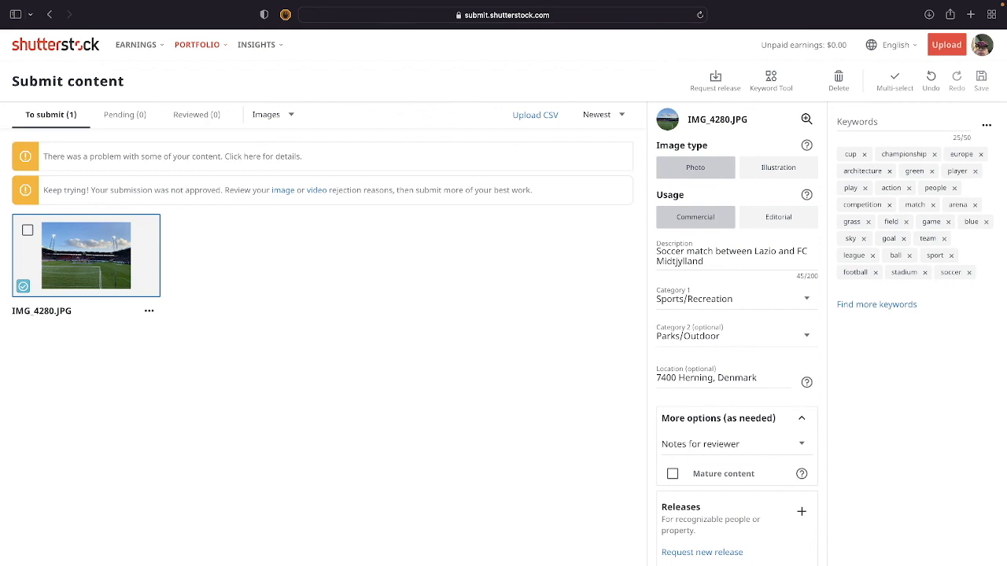
# View the photo among the pending submissions, check the list of content to submit, and return to the pending items.
pyautogui.click(124, 118)
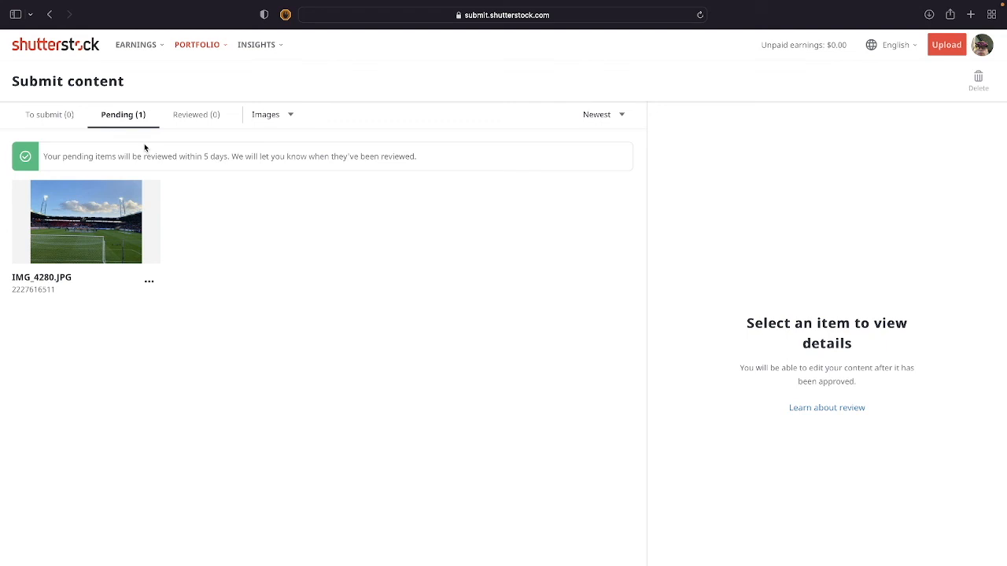
pyautogui.moveTo(102, 208)
pyautogui.click(60, 117)
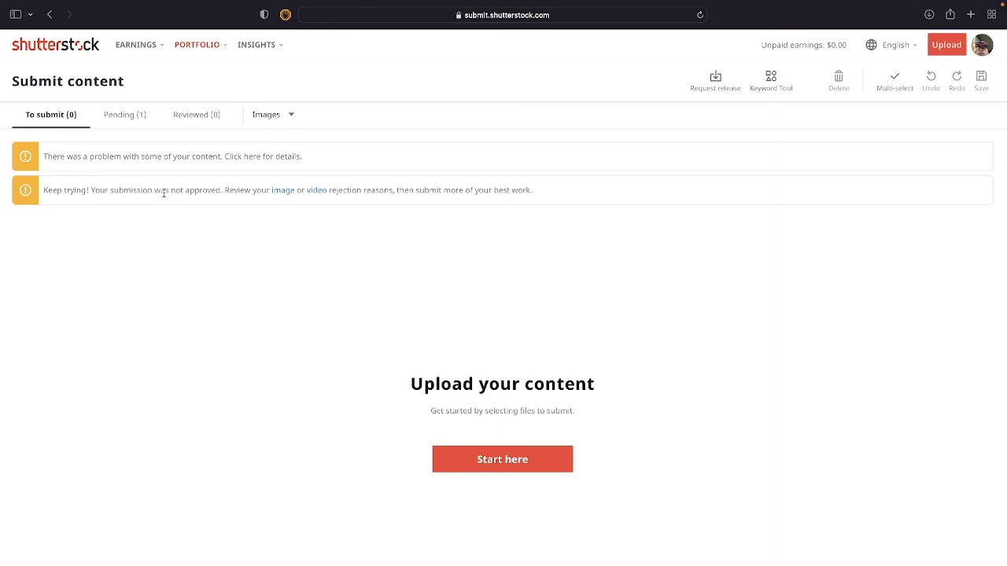
pyautogui.click(134, 125)
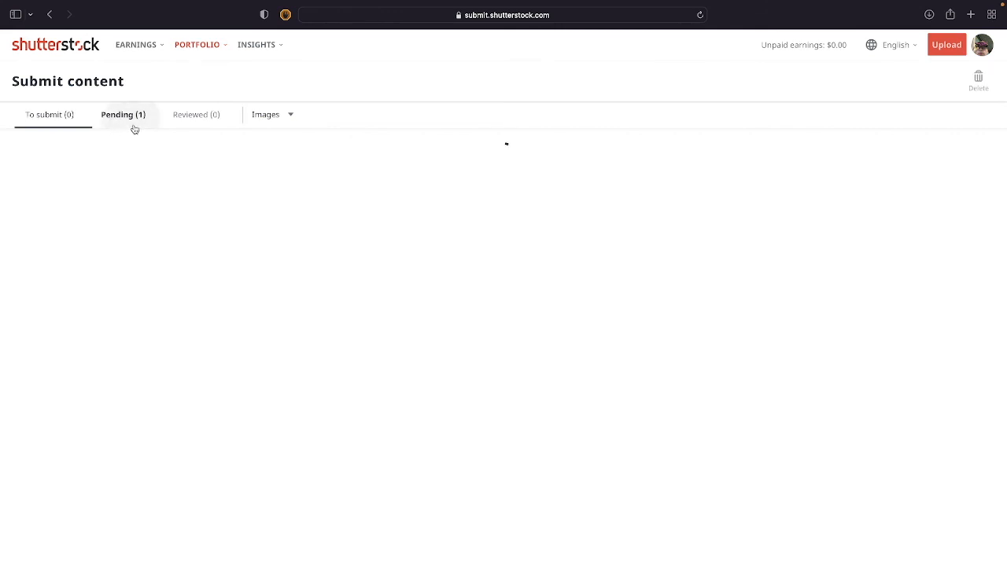